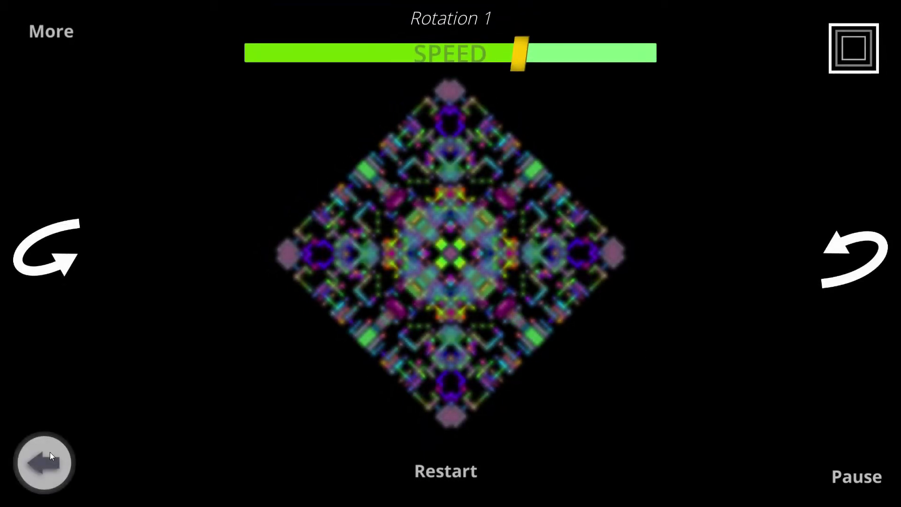
Step: Add a Birth rule for 4 neighbours so the Birth values become [2,4]
left_click(50, 453)
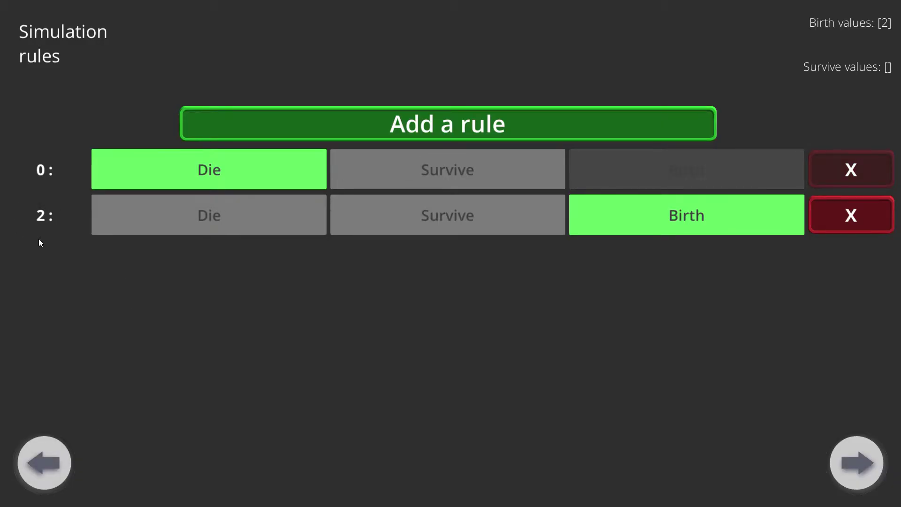
left_click(423, 114)
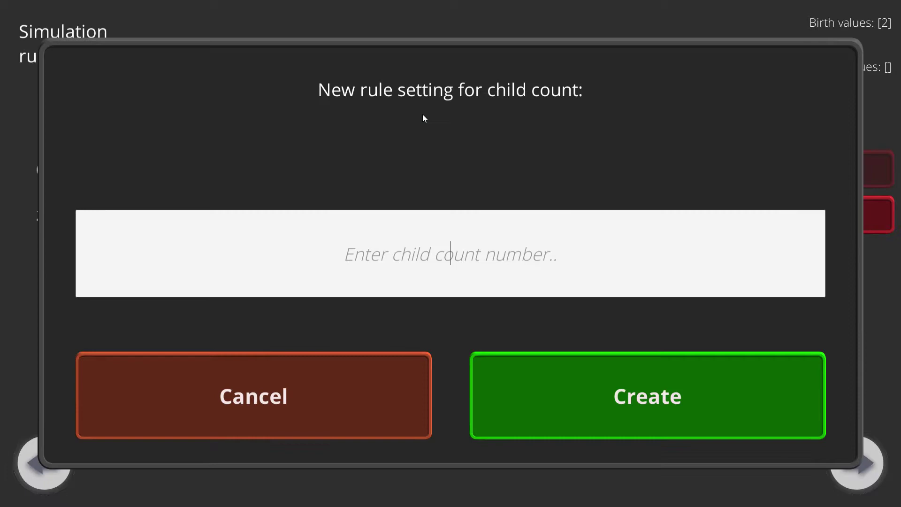
type("4")
key("Return")
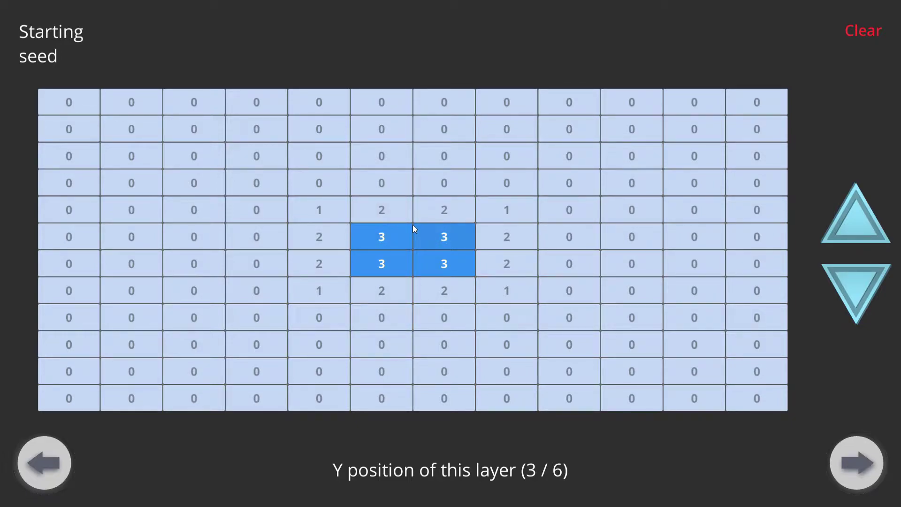
Step: Add eight live cells around the central 2×2 block to form a rounded cross seed on layer 3
left_click(381, 210)
left_click(444, 209)
left_click(382, 289)
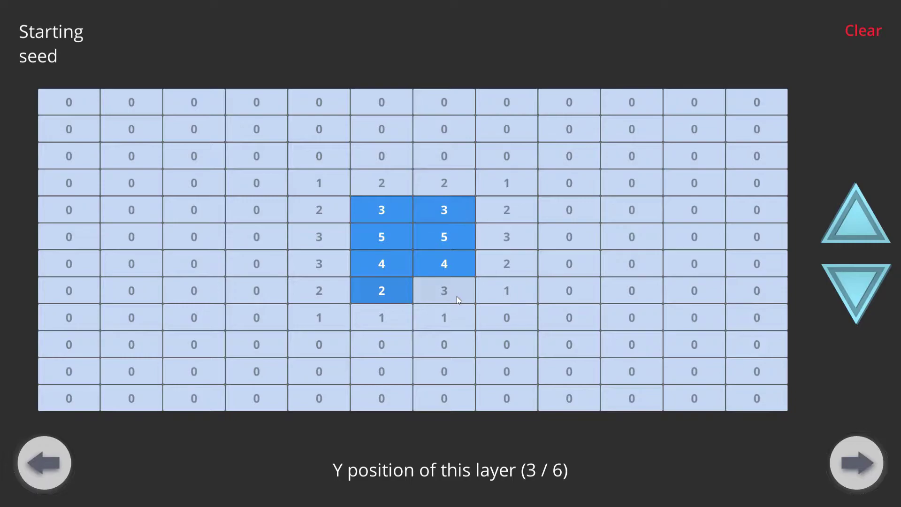
left_click(446, 294)
left_click(324, 236)
left_click(320, 263)
left_click(507, 240)
left_click(505, 264)
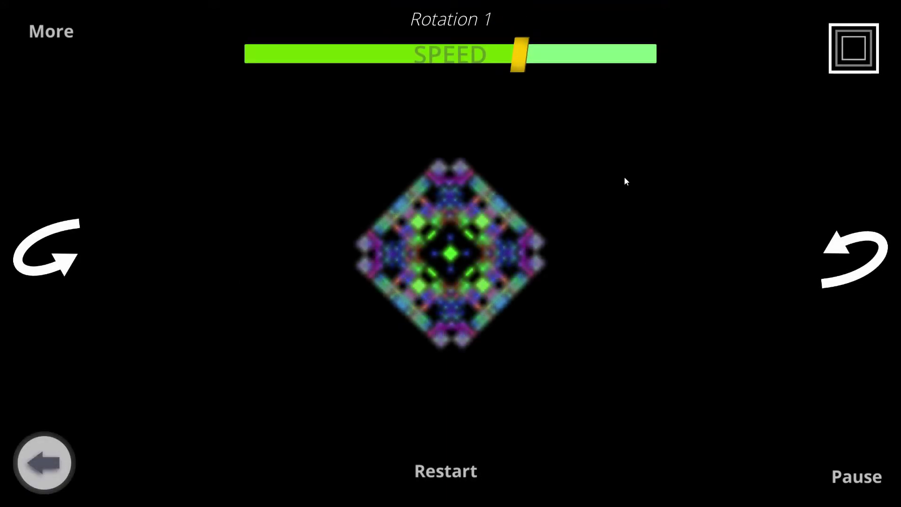
left_click(47, 463)
Step: Back in Simulation settings, switch to 5 dimensions with Dim (4) size 4
left_click(47, 463)
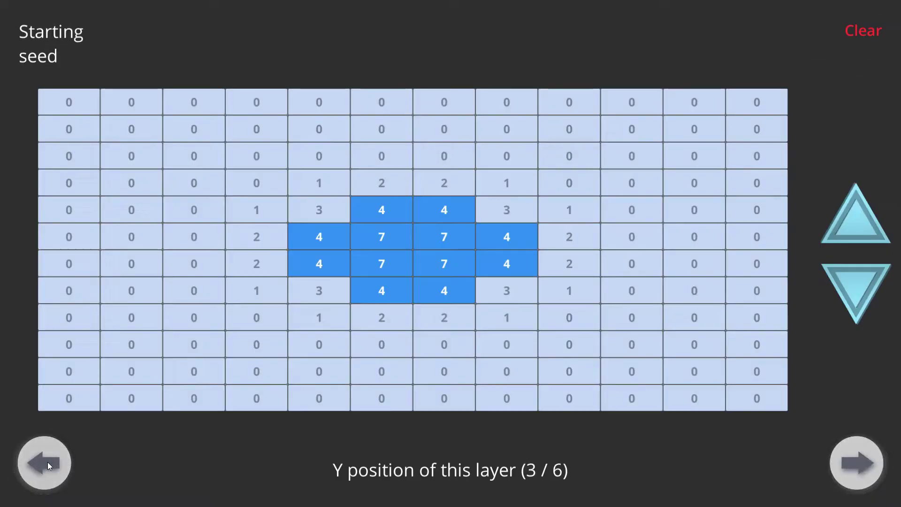
left_click(47, 462)
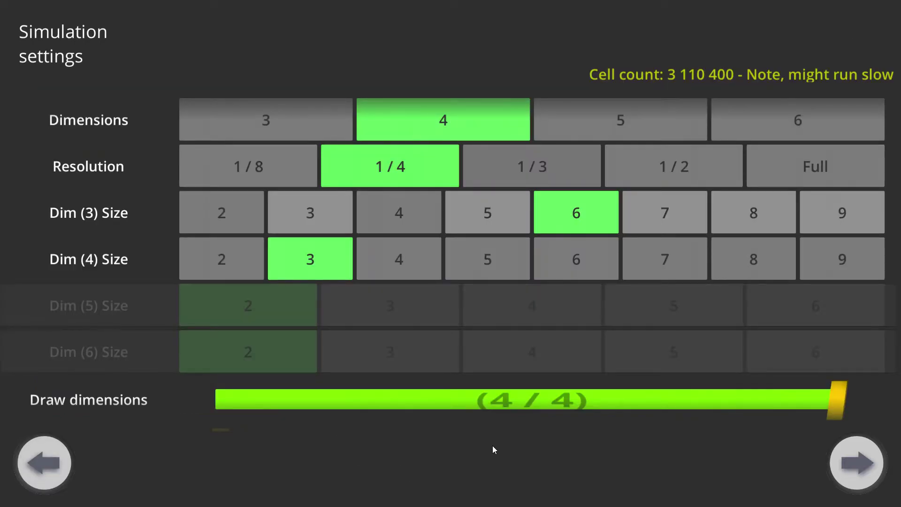
left_click(620, 117)
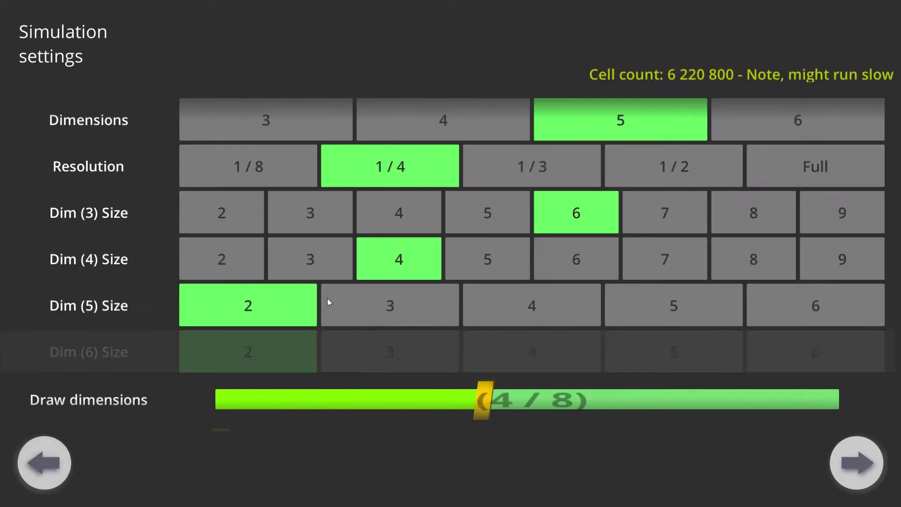
Step: Return to 4 dimensions and keep the resolution at 1/4 after briefly trying Full
left_click(419, 112)
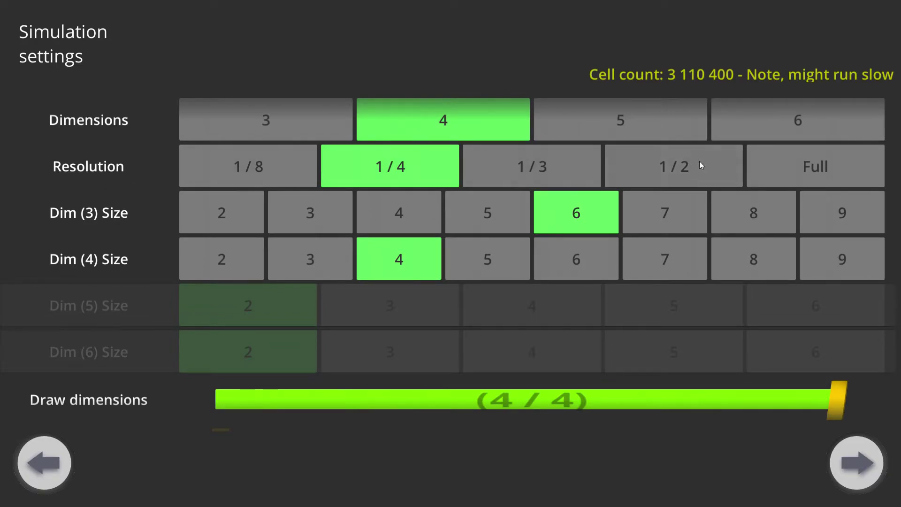
left_click(793, 165)
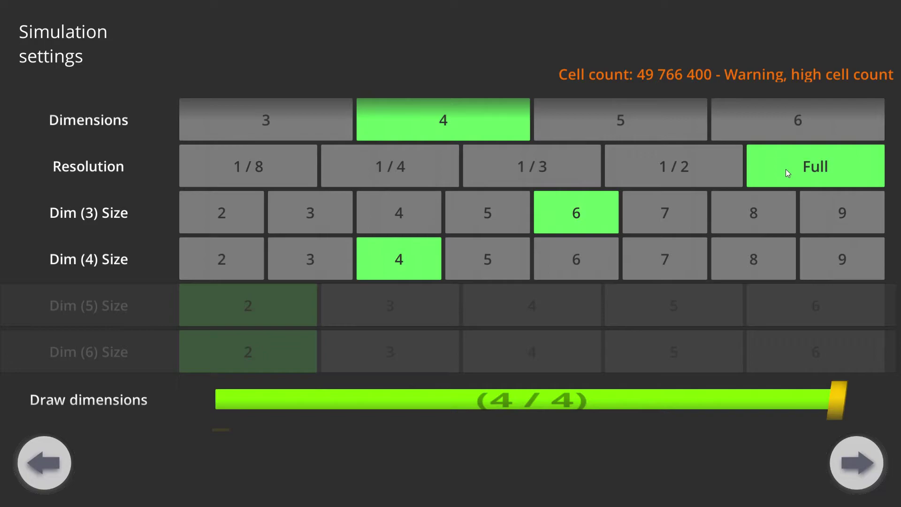
left_click(411, 172)
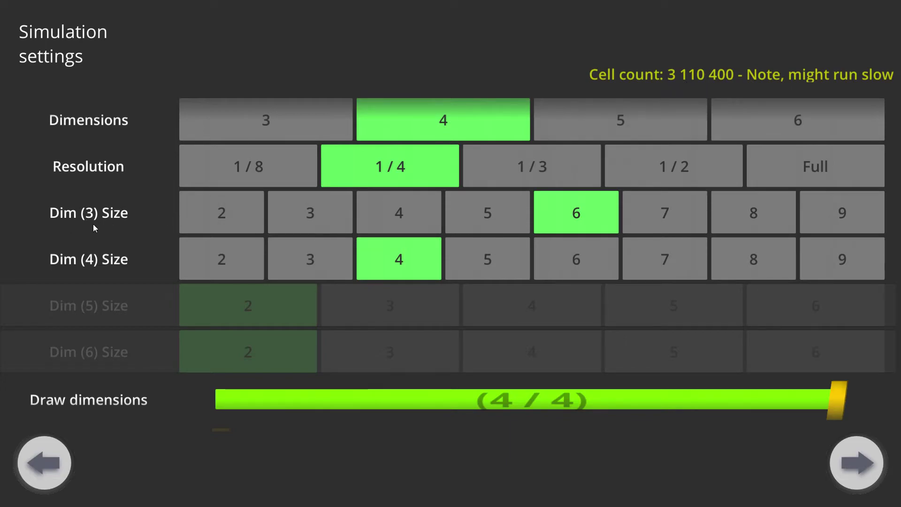
left_click(492, 215)
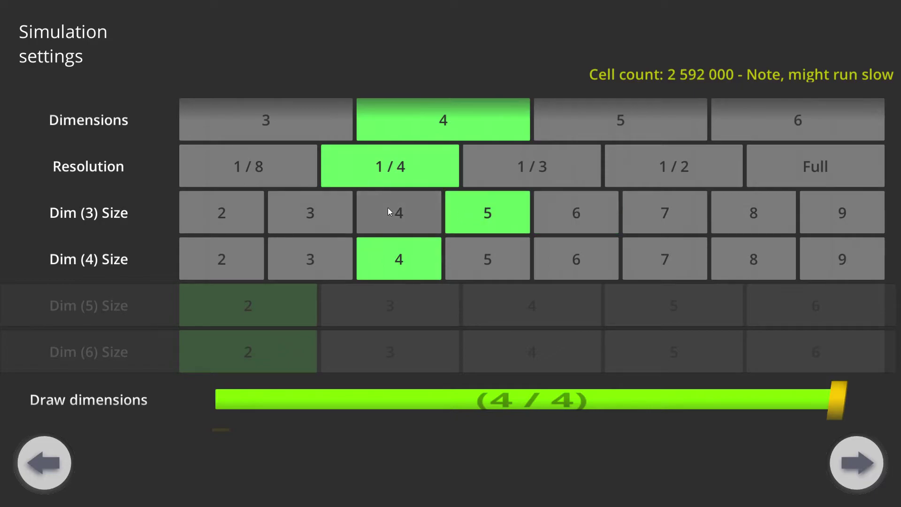
left_click(388, 209)
left_click(514, 214)
left_click(578, 215)
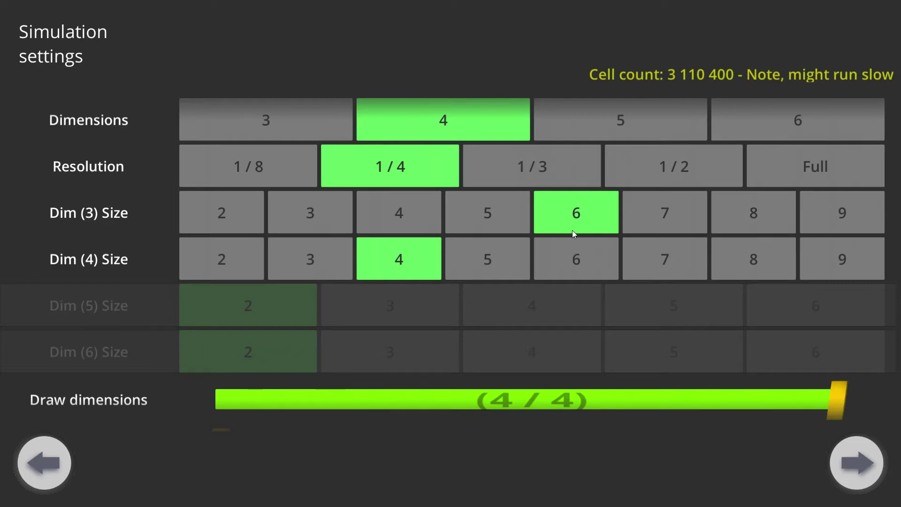
left_click(490, 219)
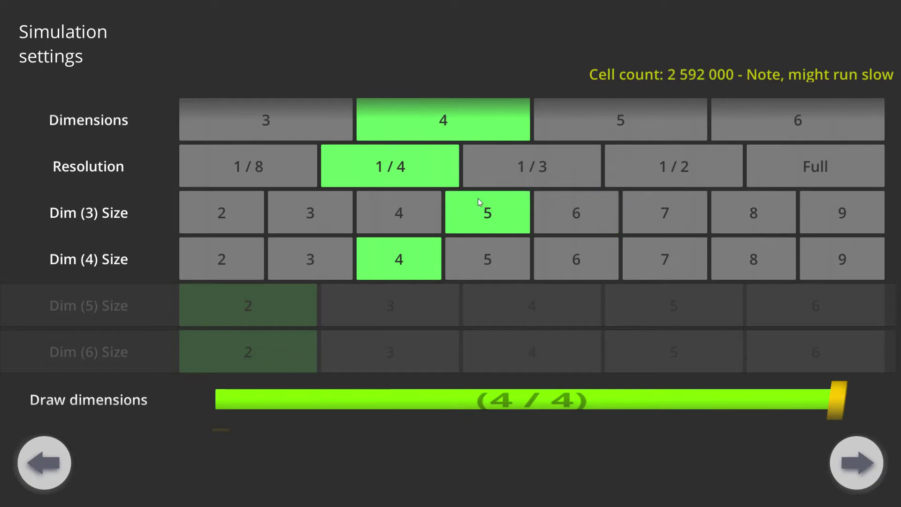
left_click(547, 211)
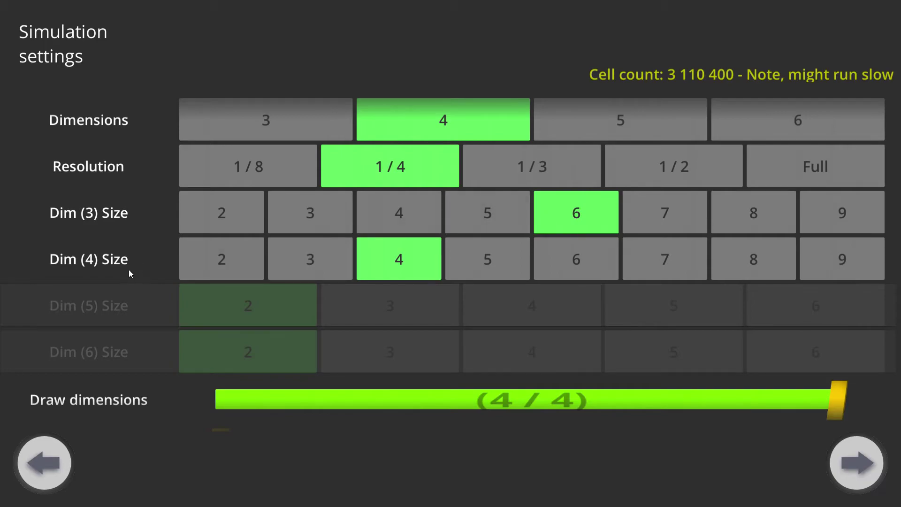
left_click(597, 114)
left_click(745, 127)
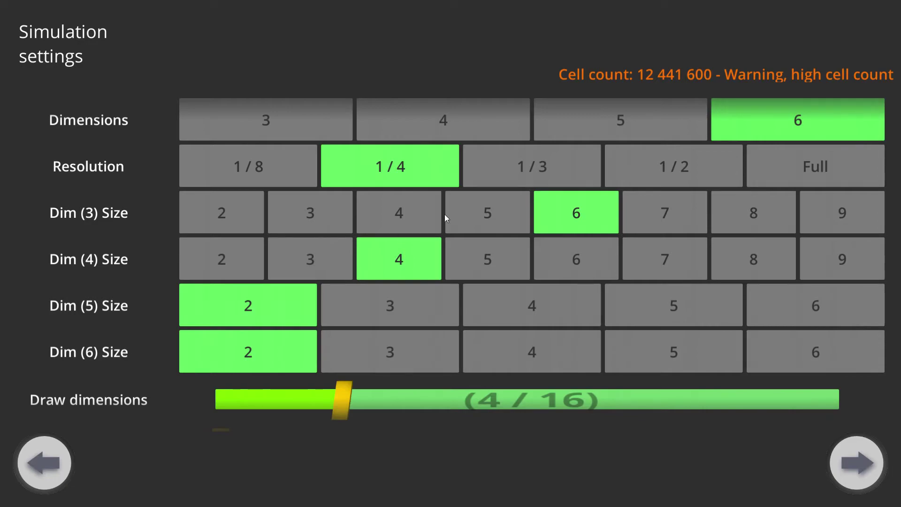
left_click(597, 120)
left_click(479, 123)
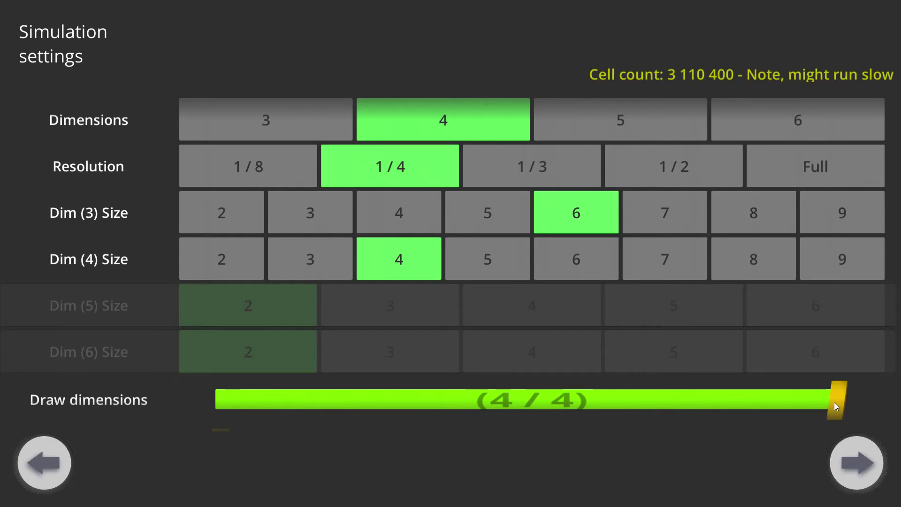
Step: Set draw dimensions to 2 of 4 and start the new simulation
mouse_move(838, 395)
left_mouse_down()
mouse_move(520, 392)
mouse_move(497, 404)
left_mouse_up()
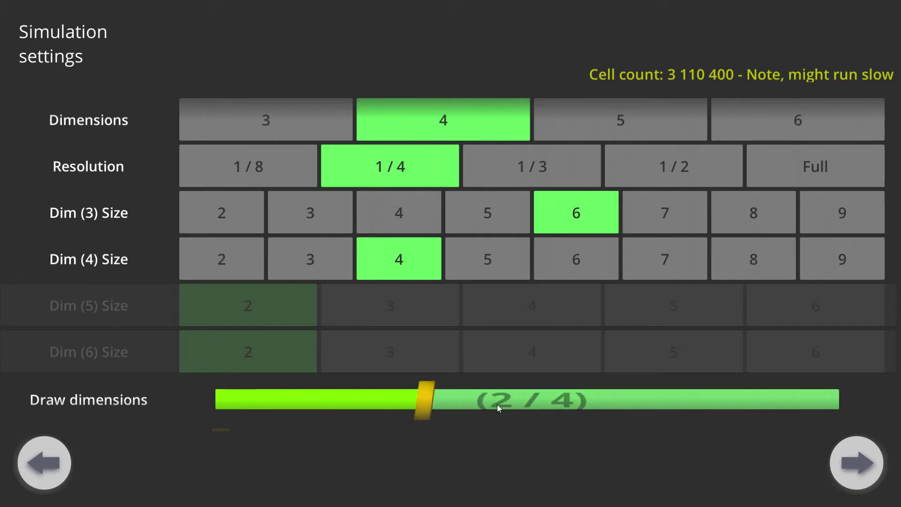
left_click(854, 457)
left_click(855, 458)
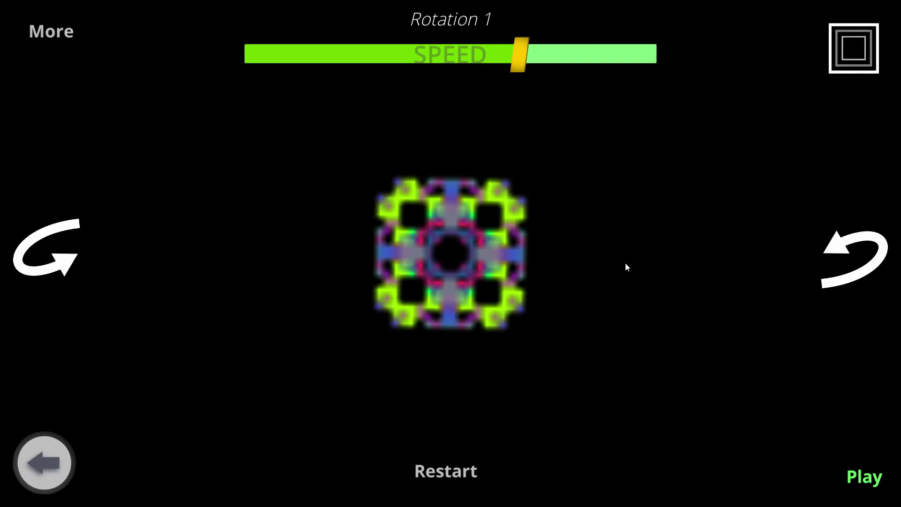
Step: Switch the view between Rotation 1 and Rotation 2, ending on Rotation 2
left_click(857, 254)
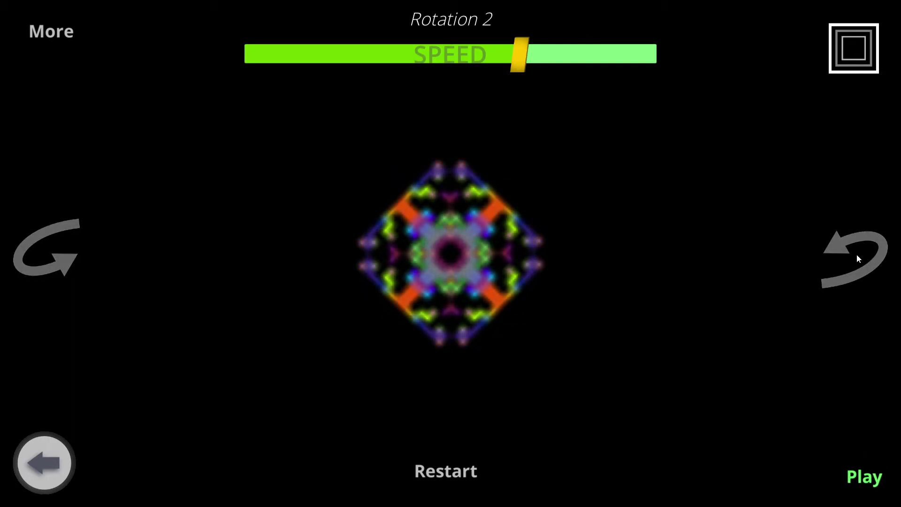
left_click(33, 244)
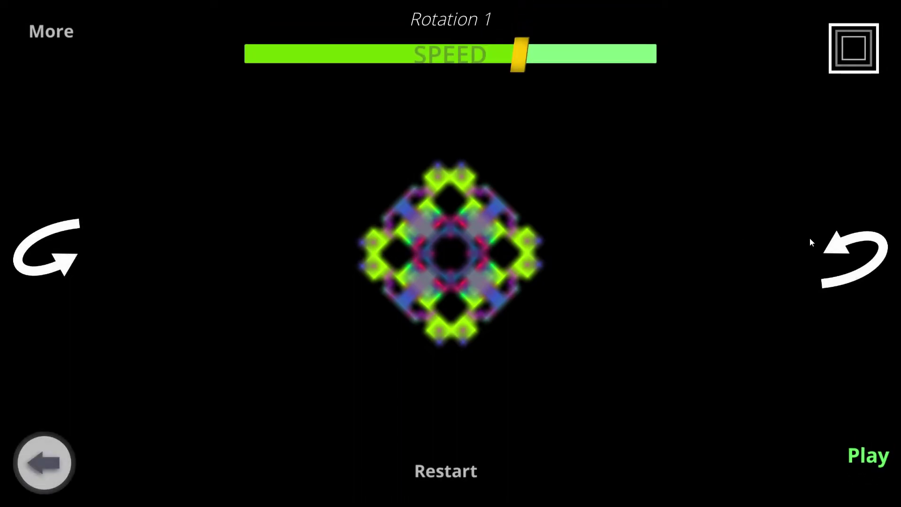
left_click(844, 247)
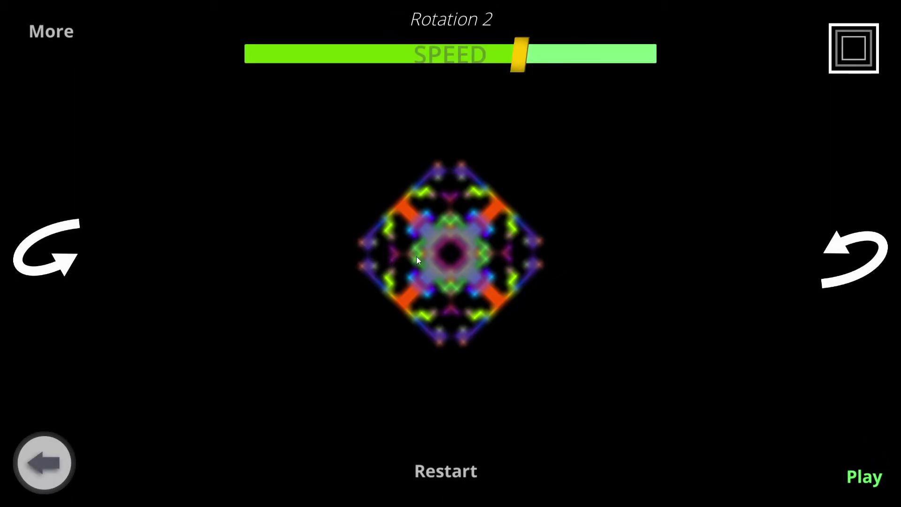
Step: Step back from the running simulation through the seed to the simulation settings
left_click(62, 449)
left_click(55, 449)
left_click(52, 455)
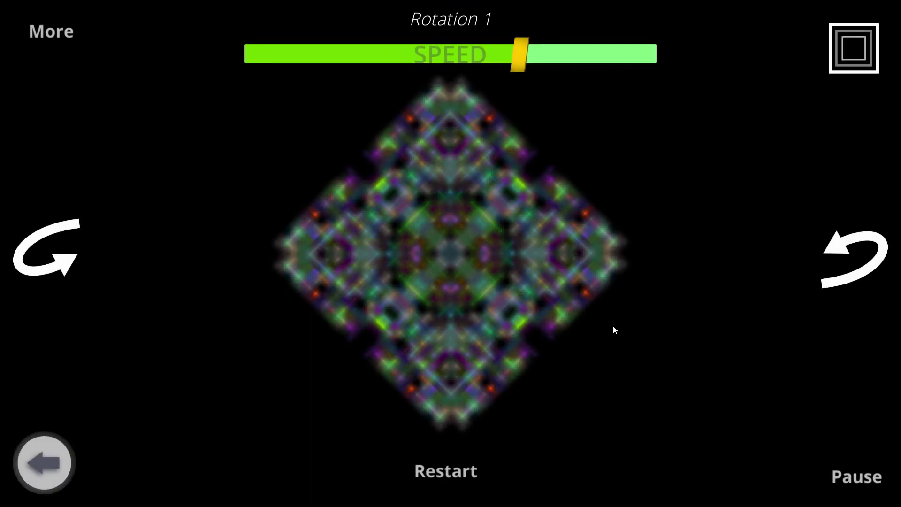
Step: Switch to 5 dimensions with Dim (5) size 3, draw all 12 dimensions, and run it
left_click(43, 463)
left_click(43, 463)
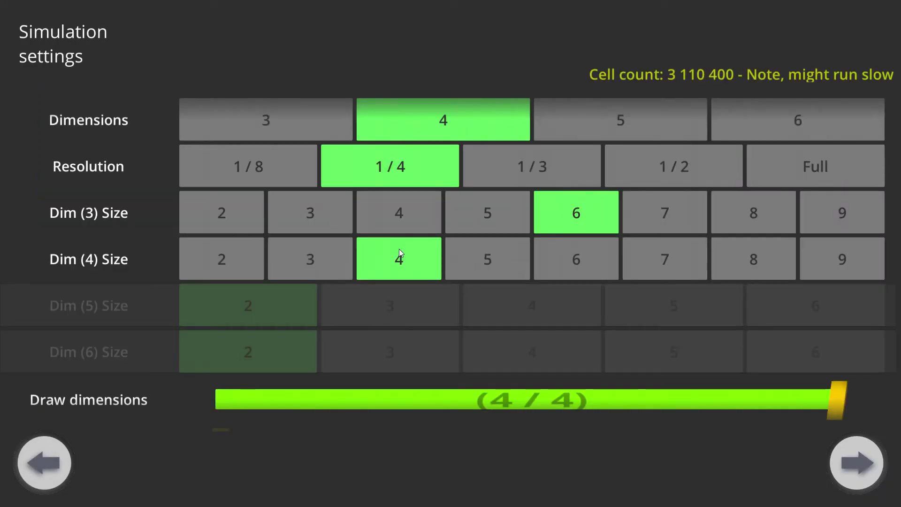
left_click(620, 120)
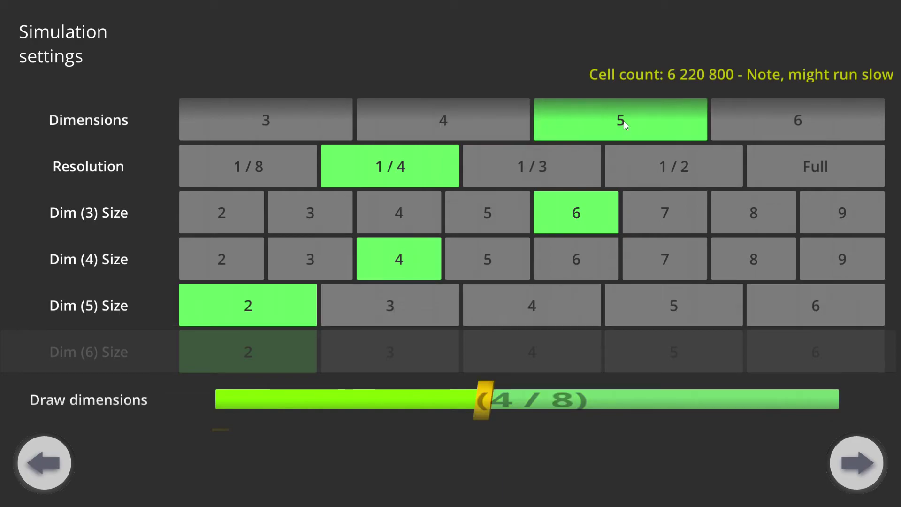
left_click(396, 307)
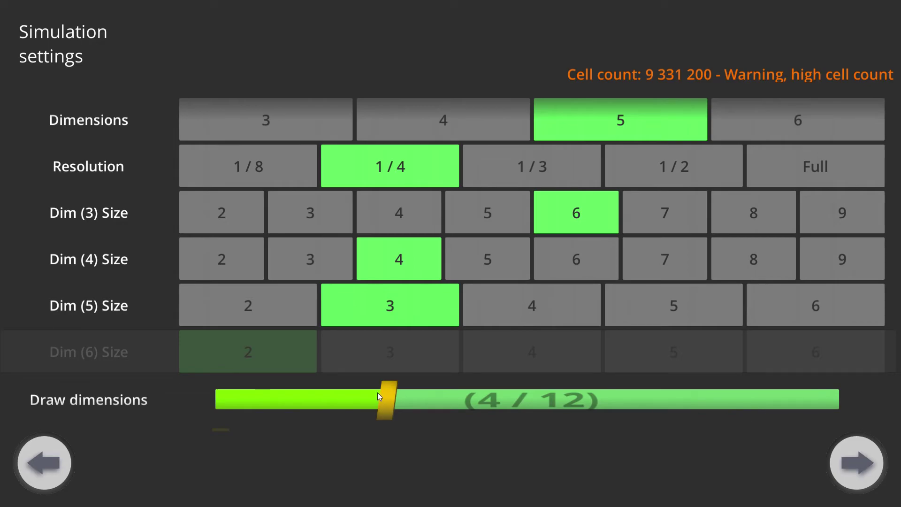
left_click_drag(379, 397, 835, 399)
left_click(846, 463)
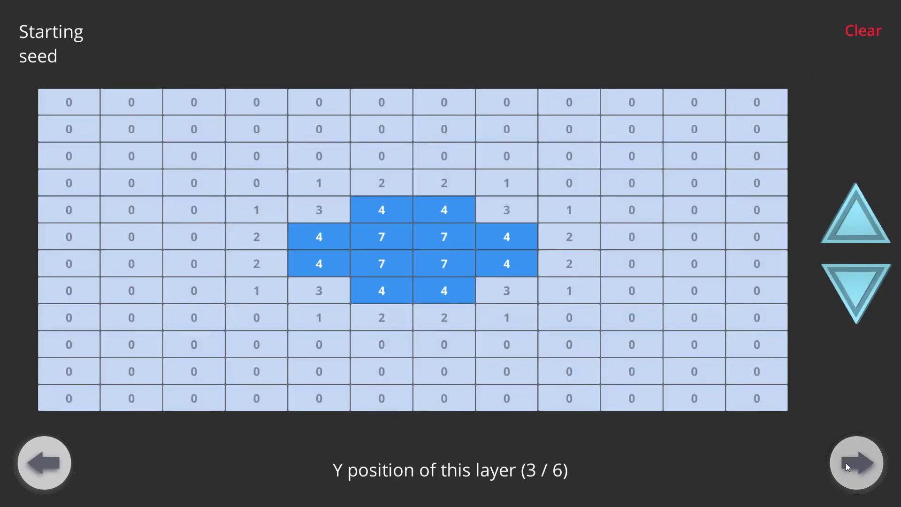
left_click(846, 463)
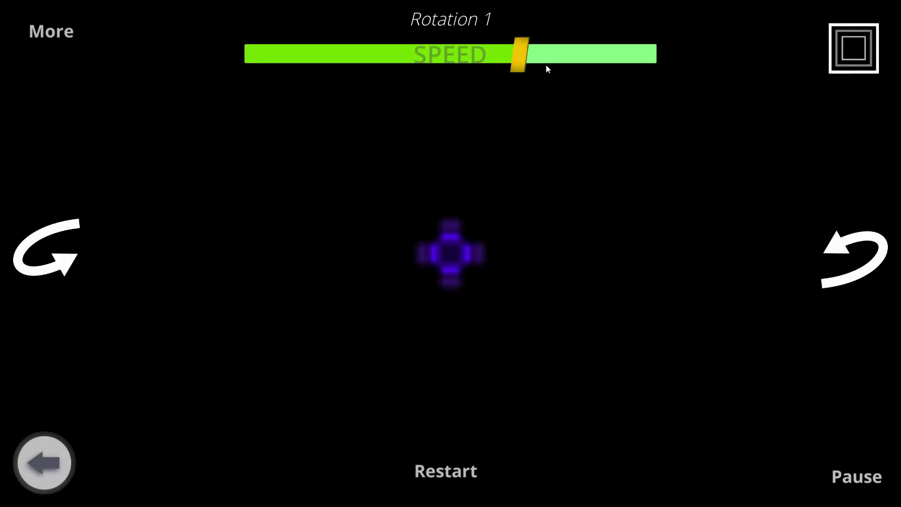
Step: Speed up and pause the simulation, cycle through the rendering modes, then return to the seed grid
left_click_drag(573, 59, 609, 63)
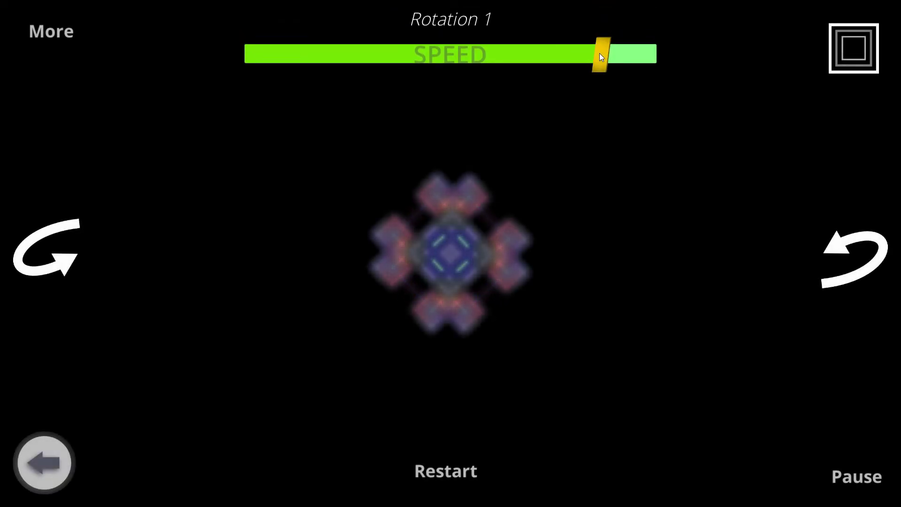
left_click(838, 476)
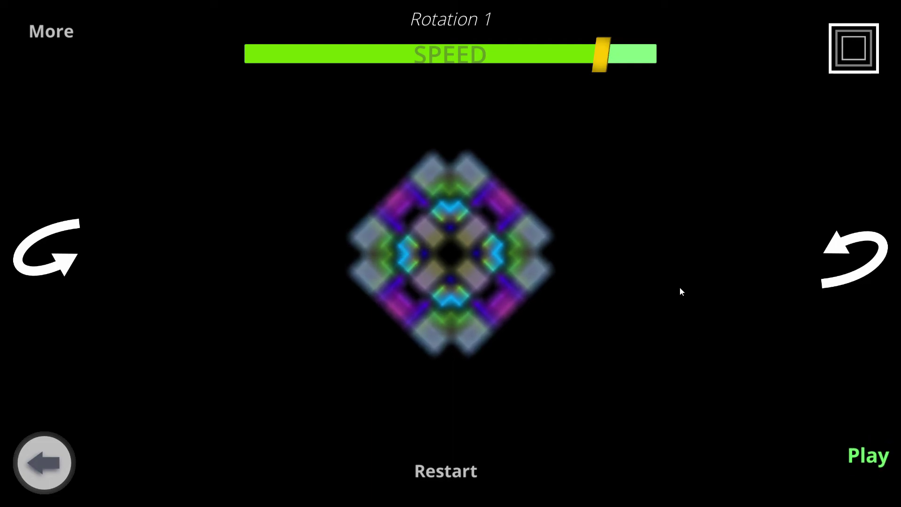
left_click(851, 31)
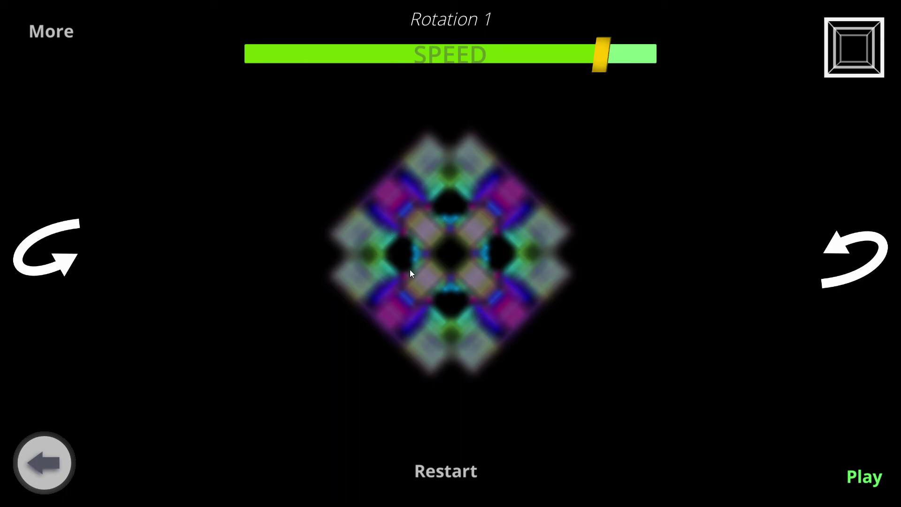
left_click(853, 34)
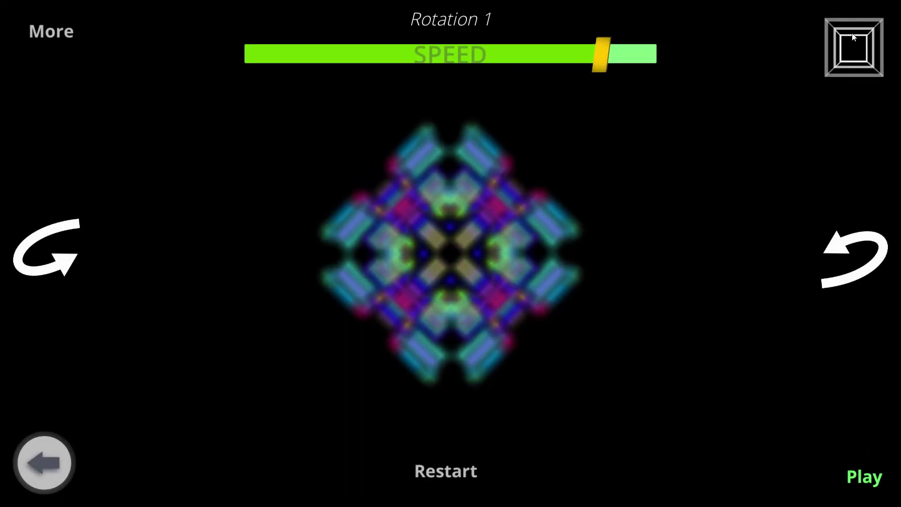
left_click(854, 37)
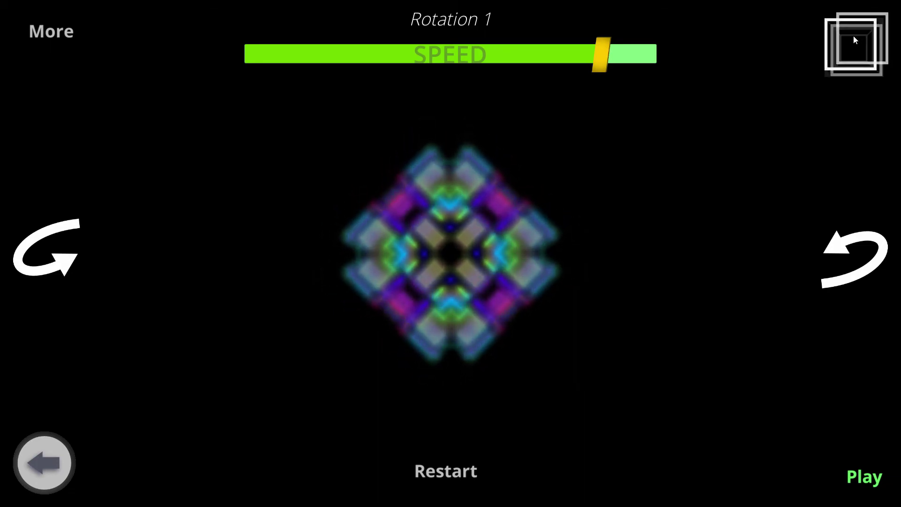
left_click(853, 35)
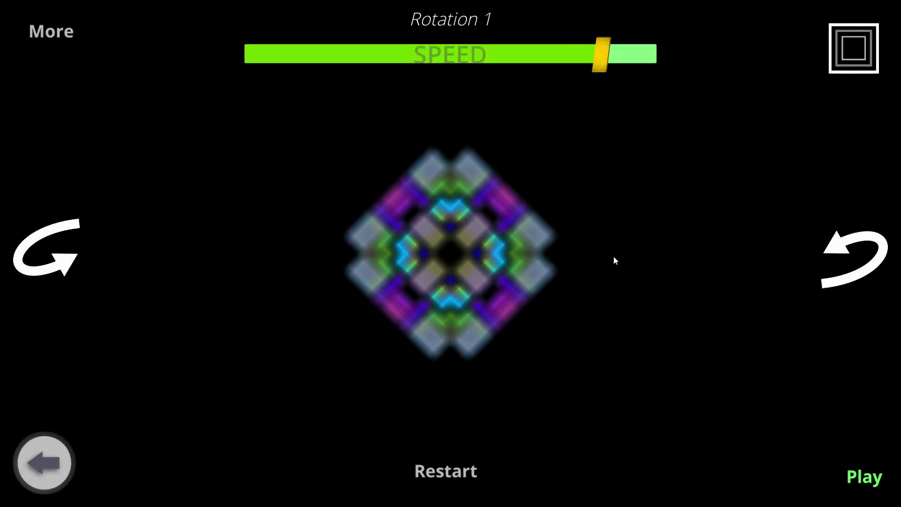
left_click(51, 457)
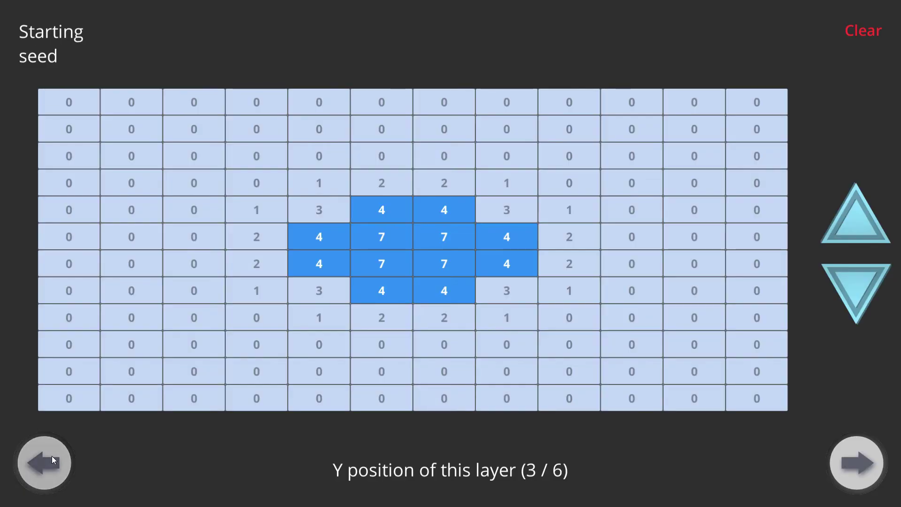
Step: Reset Dim (5) size to 2 and Dimensions to 4, then go to Saved files
left_click(52, 456)
left_click(276, 315)
left_click(413, 122)
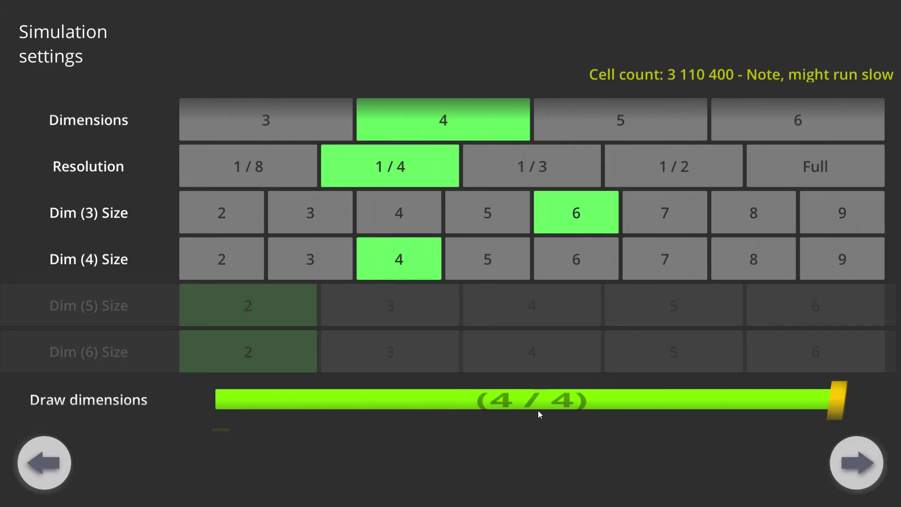
left_click(41, 459)
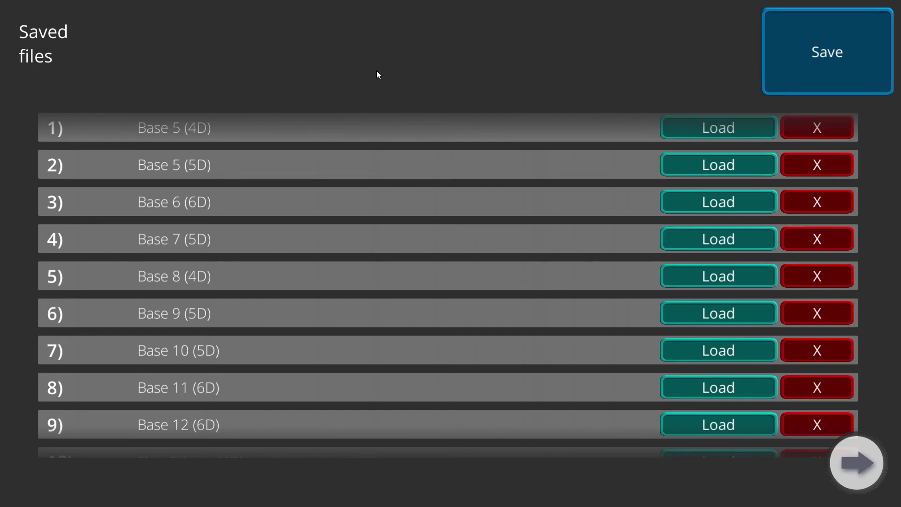
Step: Save the current setup under the file name 'Nameof File'
left_click(797, 37)
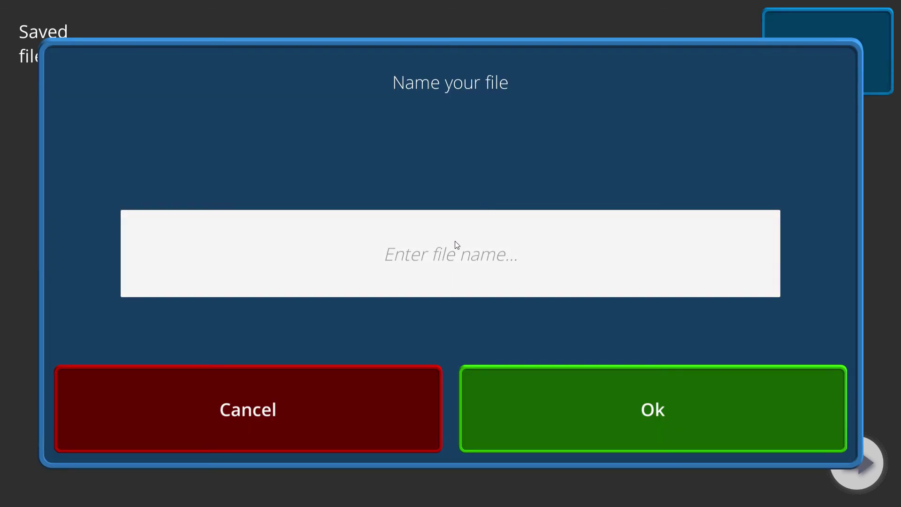
type("Name")
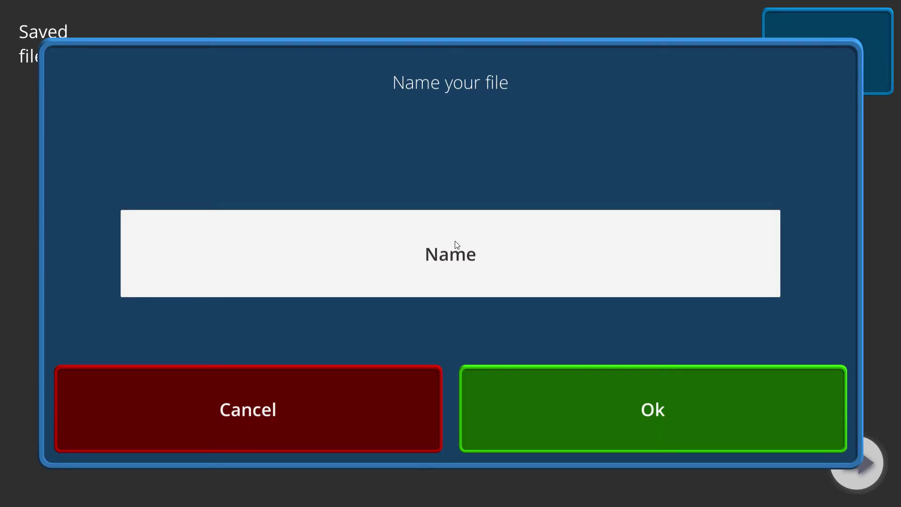
type("of File")
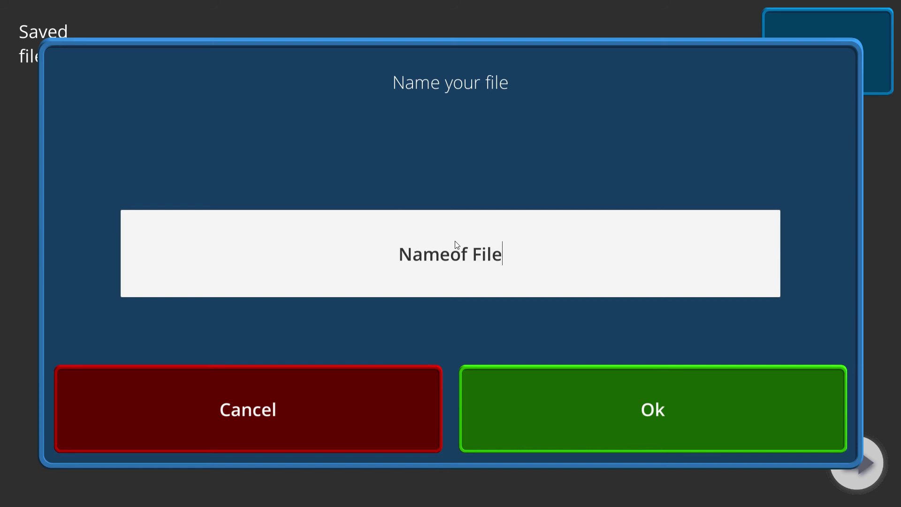
key("Return")
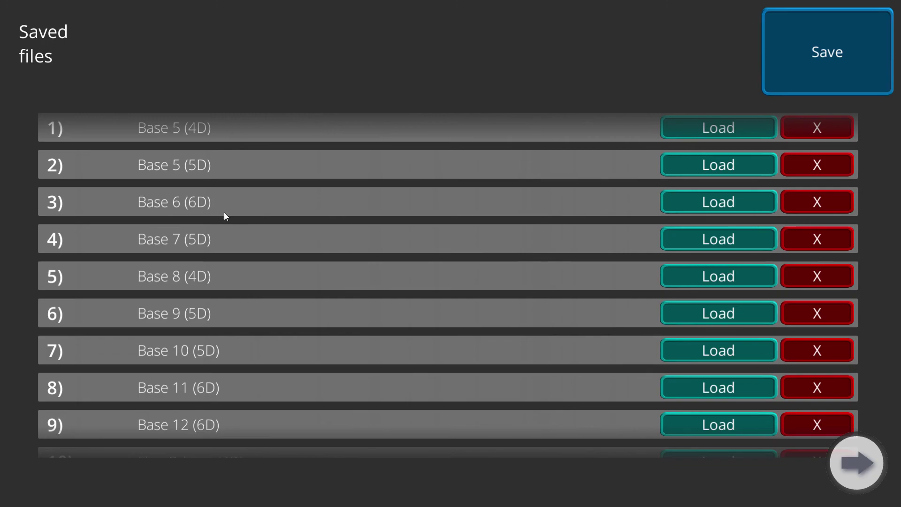
Step: Load the saved Base 5 (5D) setup and set Draw dimensions to 7 of 9
left_click(691, 165)
left_click(437, 336)
left_click(864, 463)
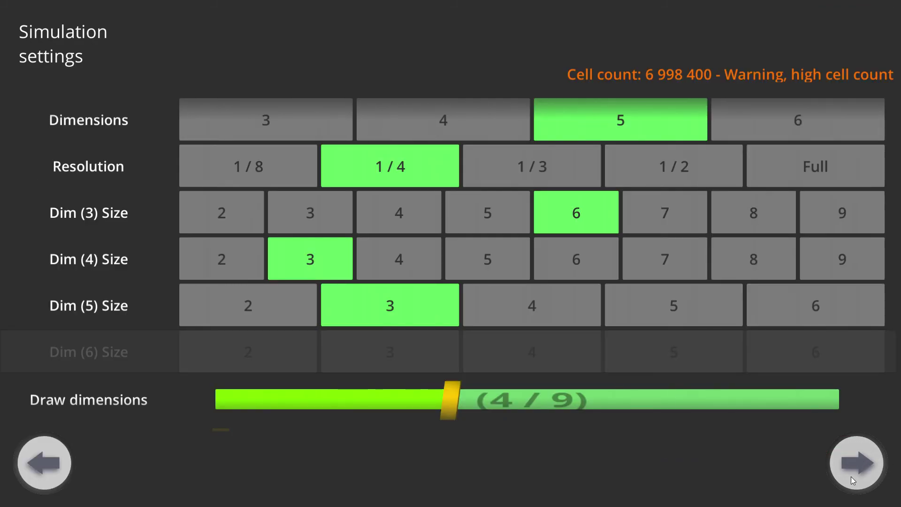
left_click_drag(451, 388, 729, 401)
left_click(847, 461)
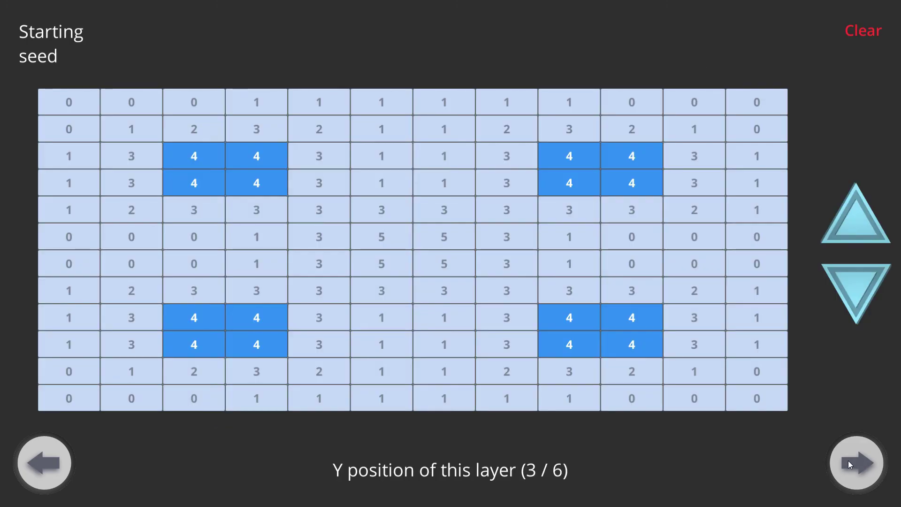